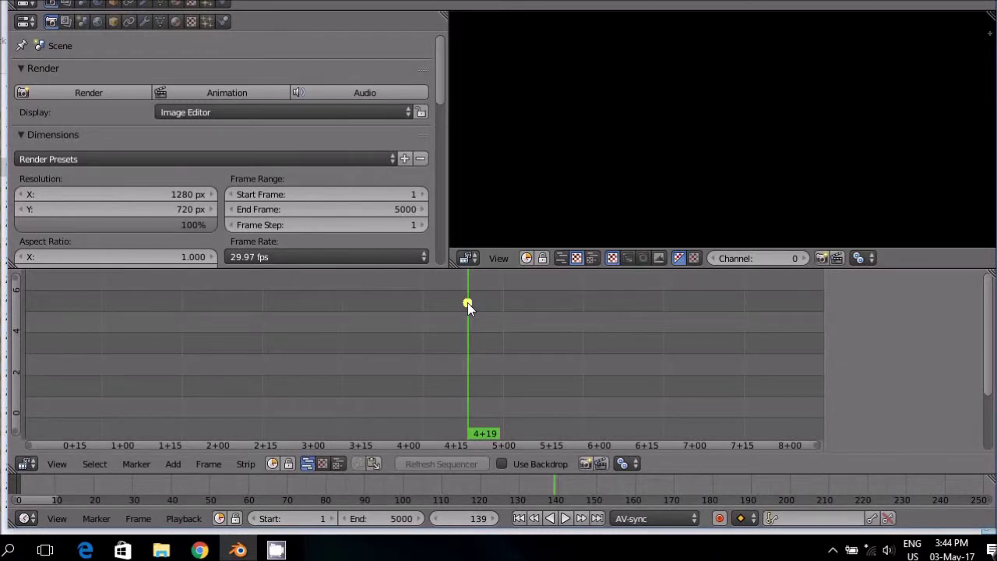
Step: Change the Properties editor to a Movie Clip Editor and collapse both of its side regions
left_click(26, 21)
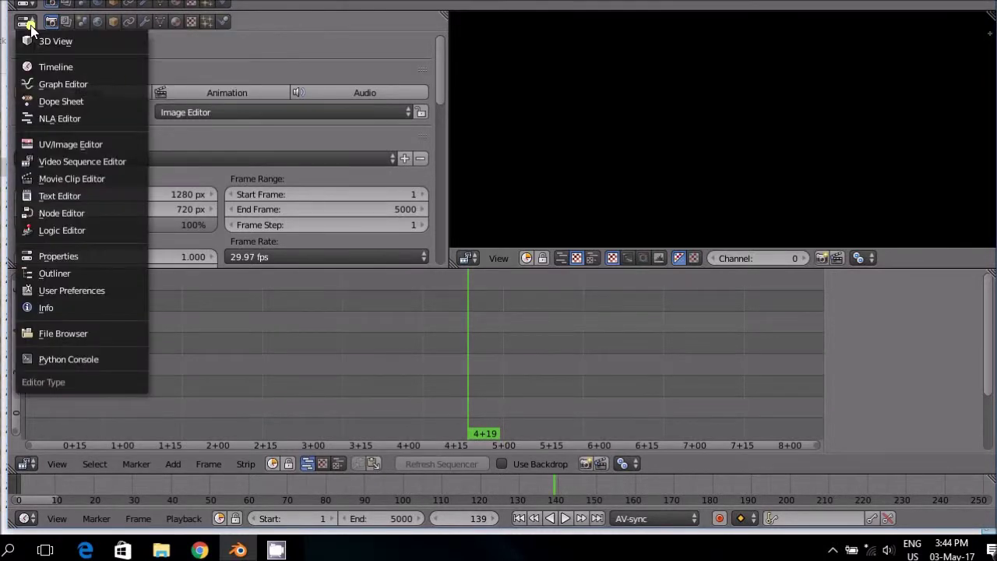
left_click(87, 185)
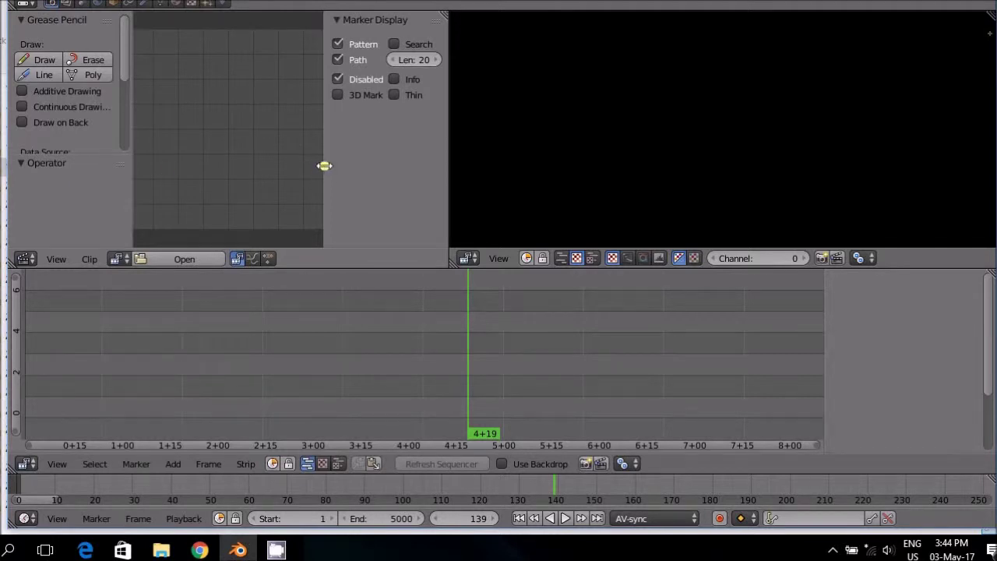
left_click_drag(324, 165, 441, 174)
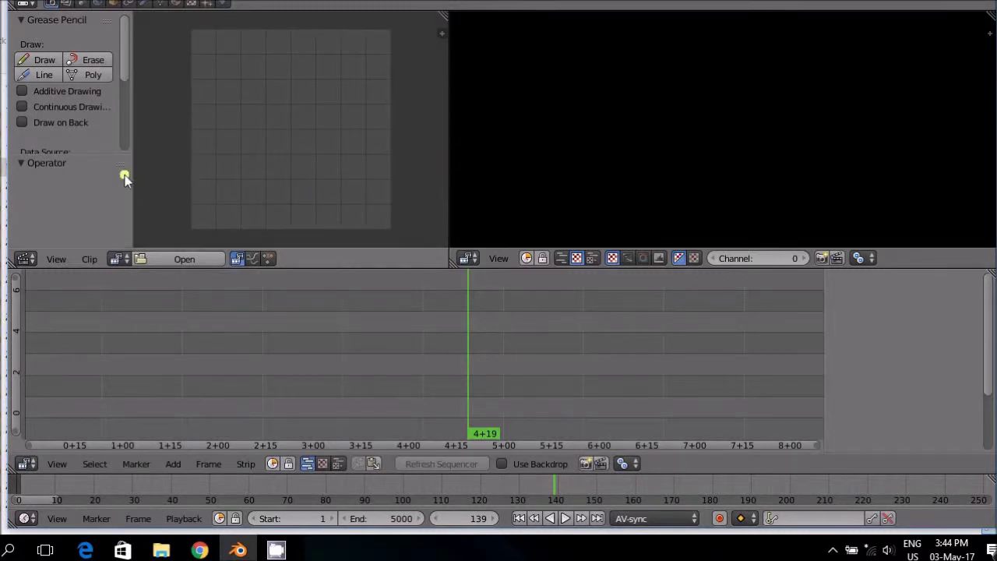
left_click_drag(129, 176, 18, 172)
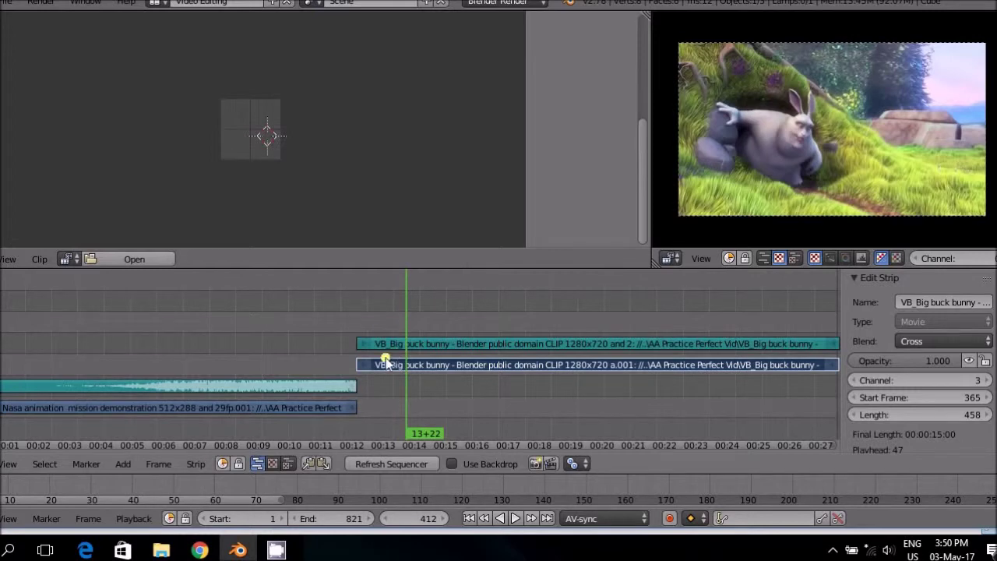
Step: Place the playhead on frame 366 at the Big buck bunny strip's start and open that clip in the Movie Clip Editor
left_click_drag(375, 364, 358, 366)
left_click(356, 367)
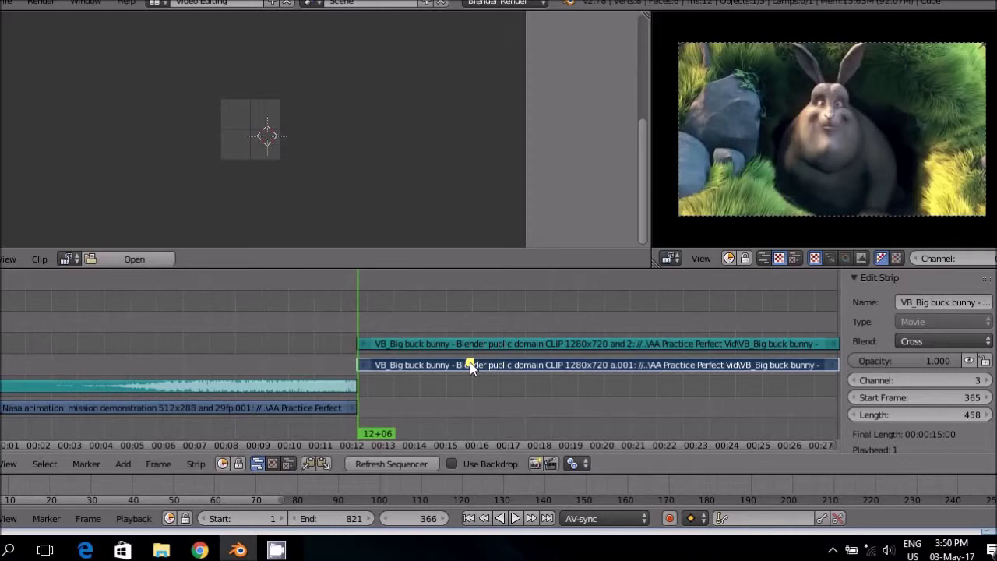
left_click(113, 265)
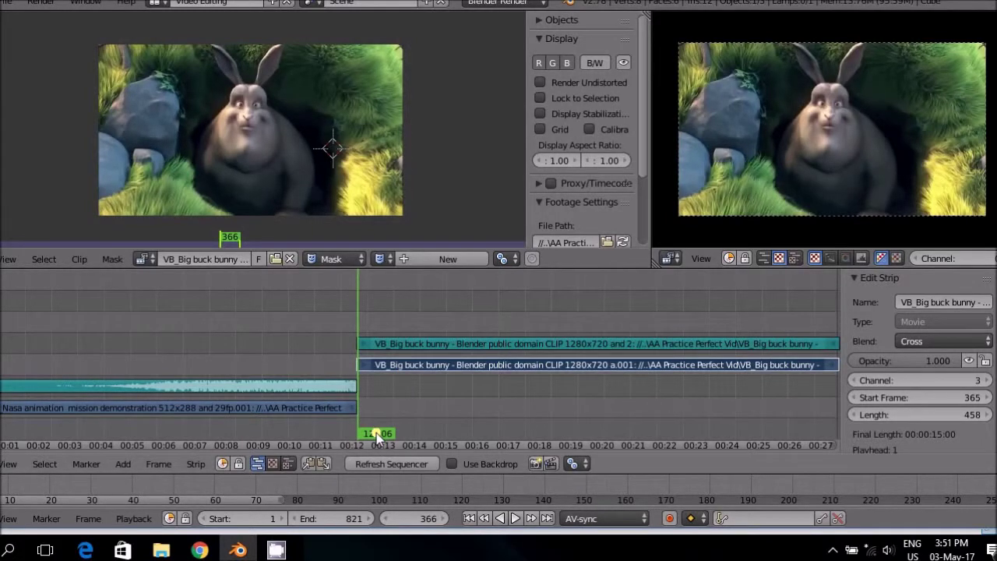
Step: Play and scrub around the start of the Big buck bunny strip to compare the clip editor with the sequencer preview
key("alt+a")
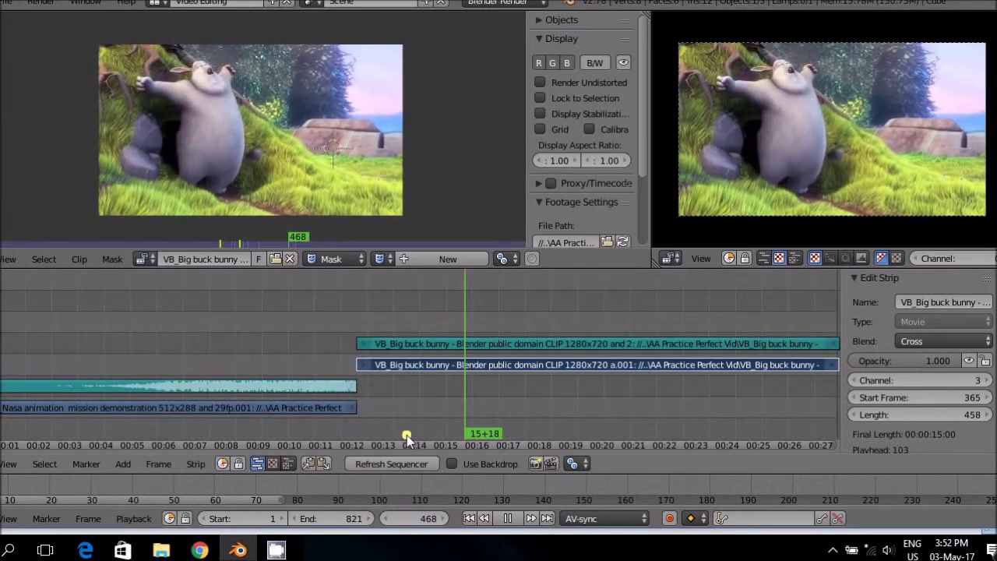
left_click(407, 435)
left_click_drag(374, 440, 353, 439)
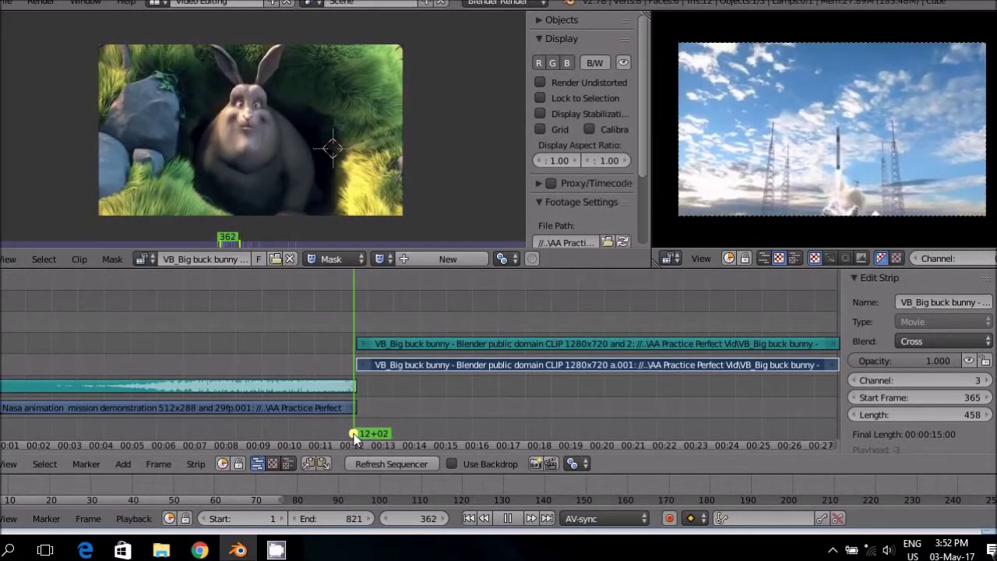
left_click(401, 438)
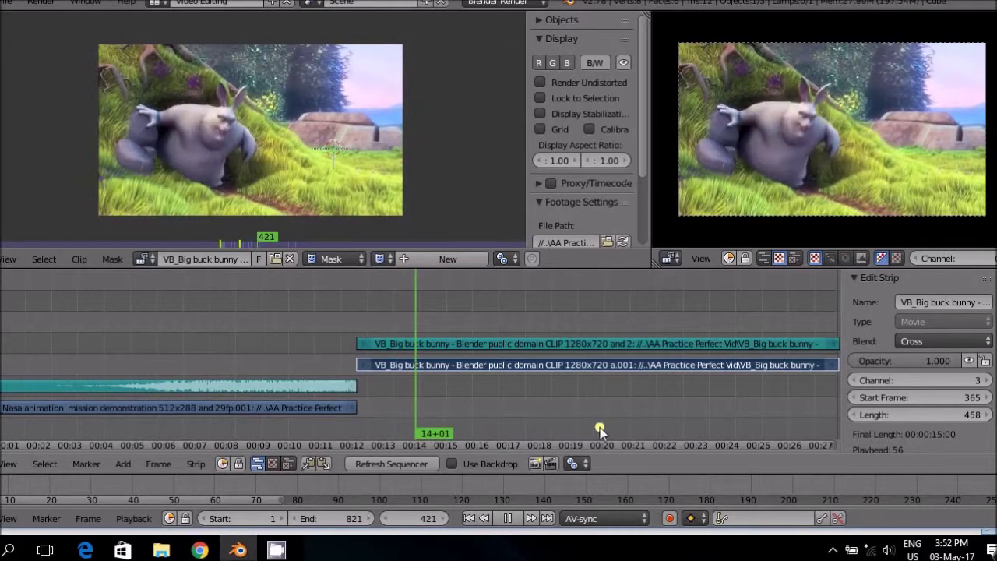
left_click(504, 431)
left_click_drag(400, 444, 405, 274)
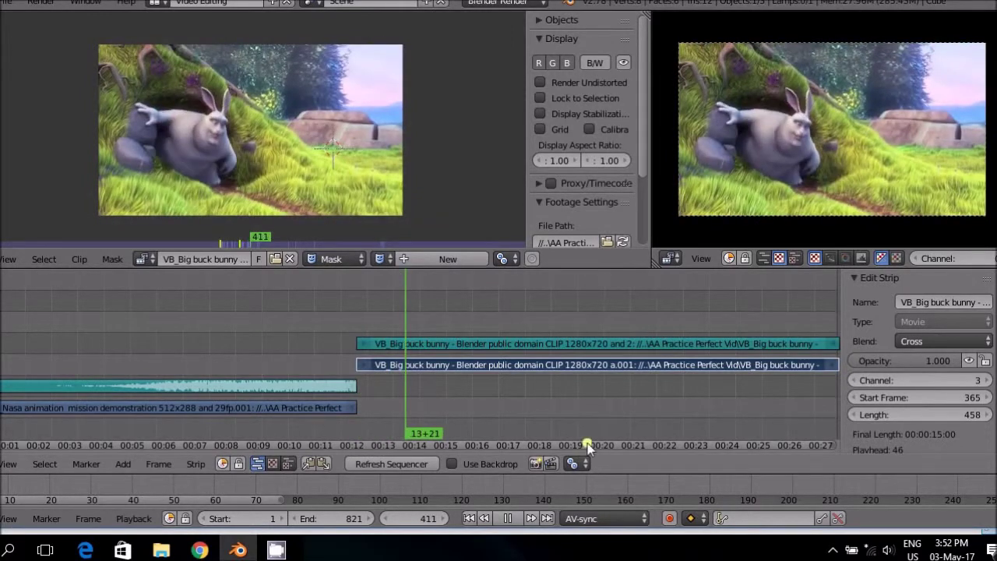
left_click(667, 273)
left_click(631, 447)
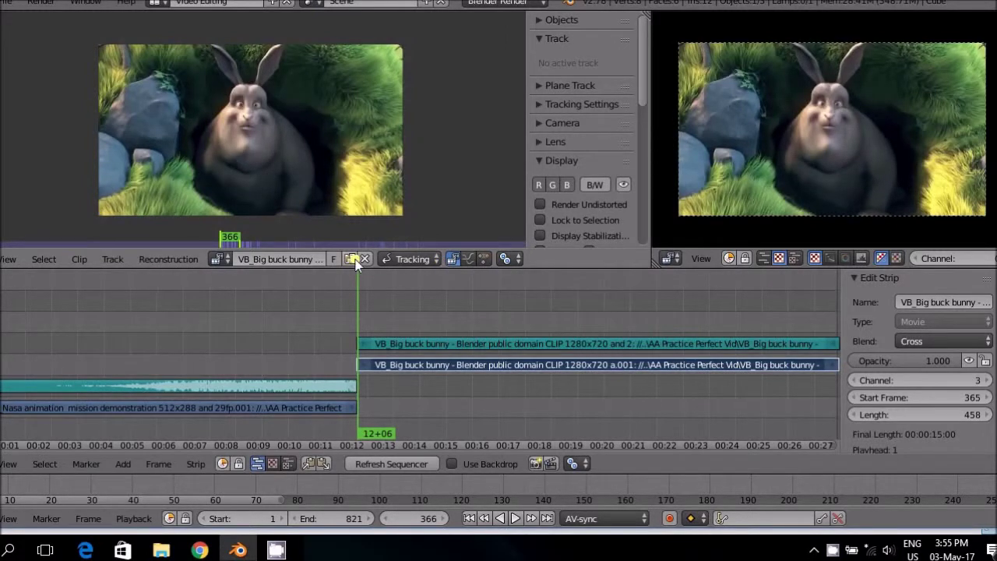
Step: Switch the Movie Clip Editor to Mask mode and create a new mask named Bunny
left_click(437, 259)
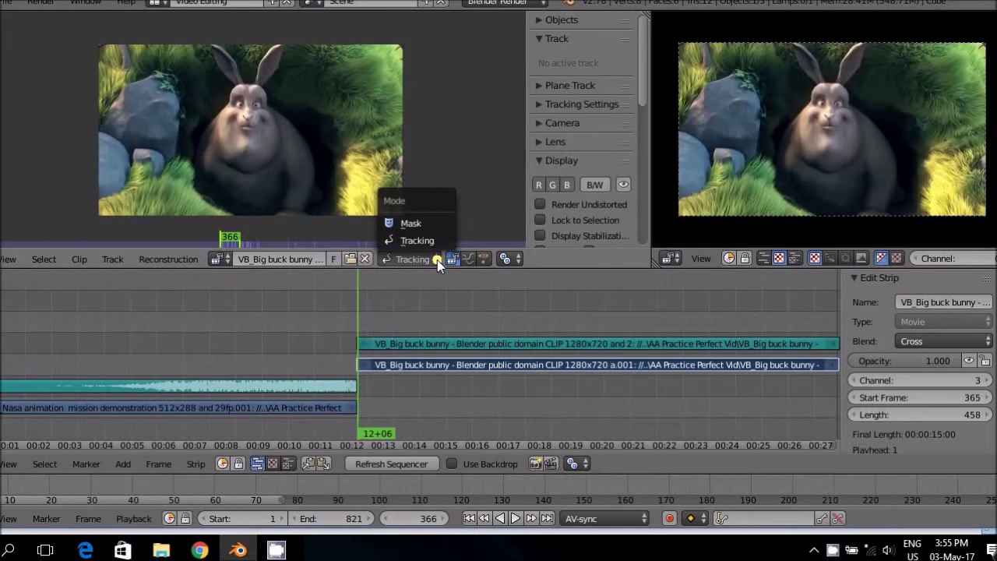
left_click(413, 223)
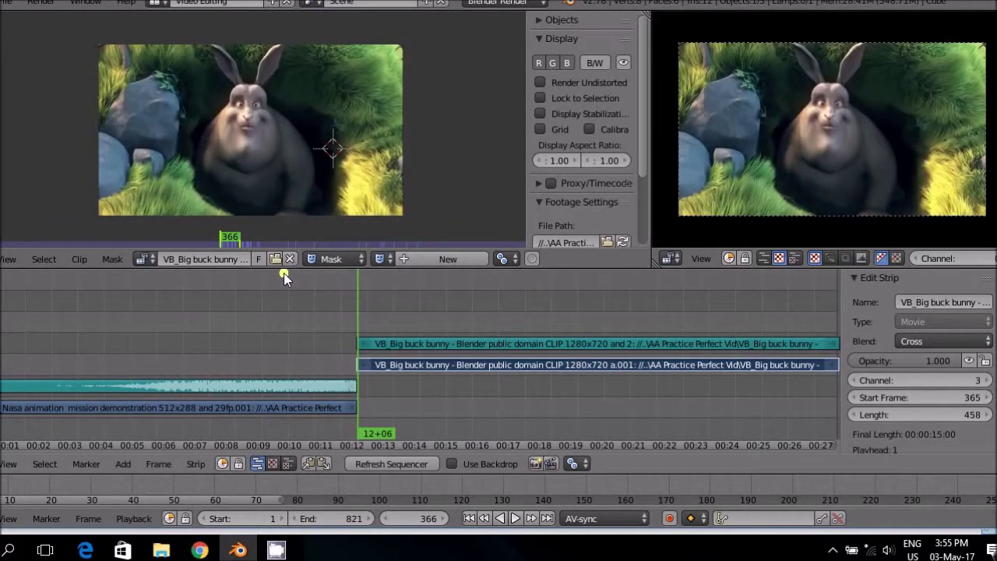
right_click(438, 265)
left_click(479, 263)
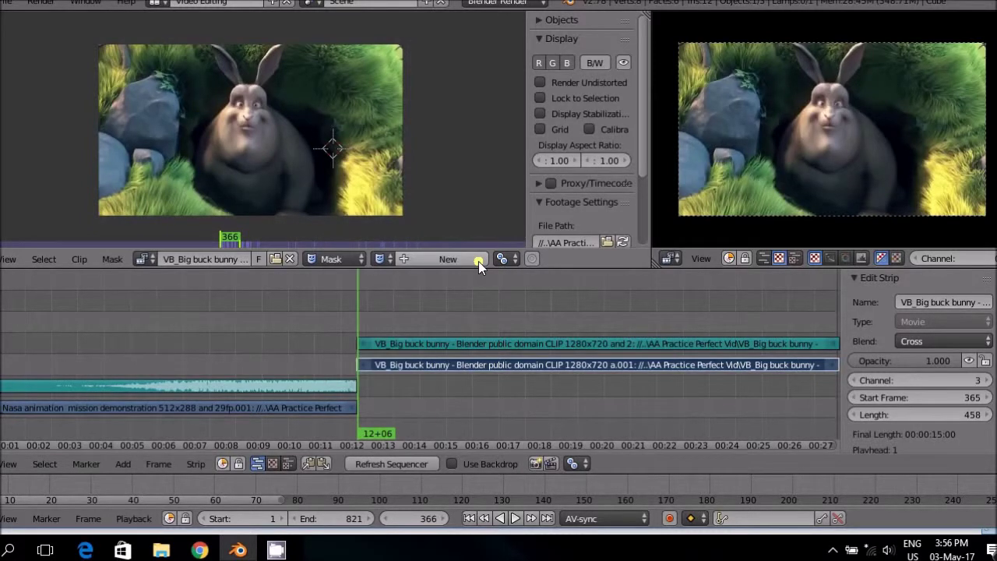
left_click(436, 257)
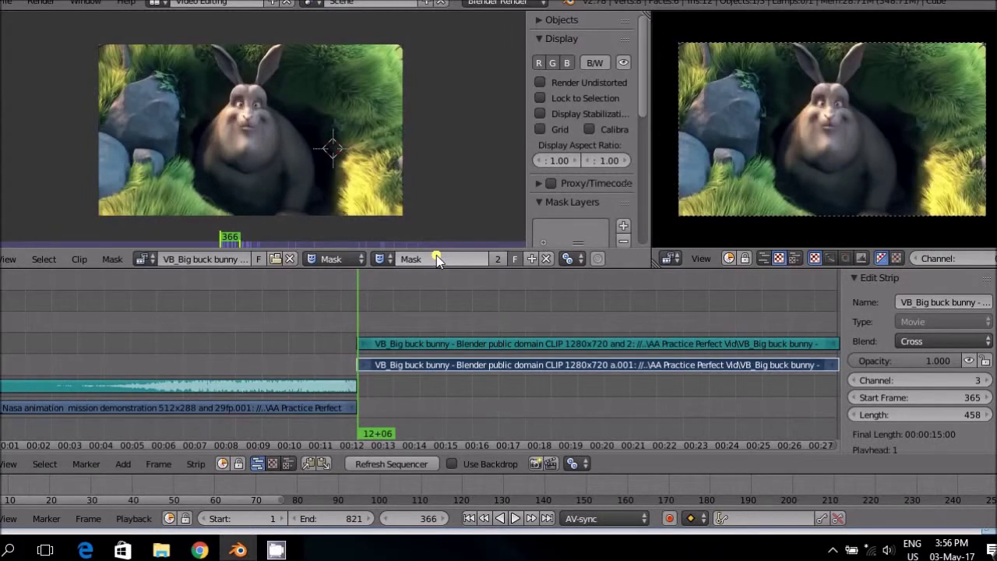
left_click(405, 259)
type("bunny")
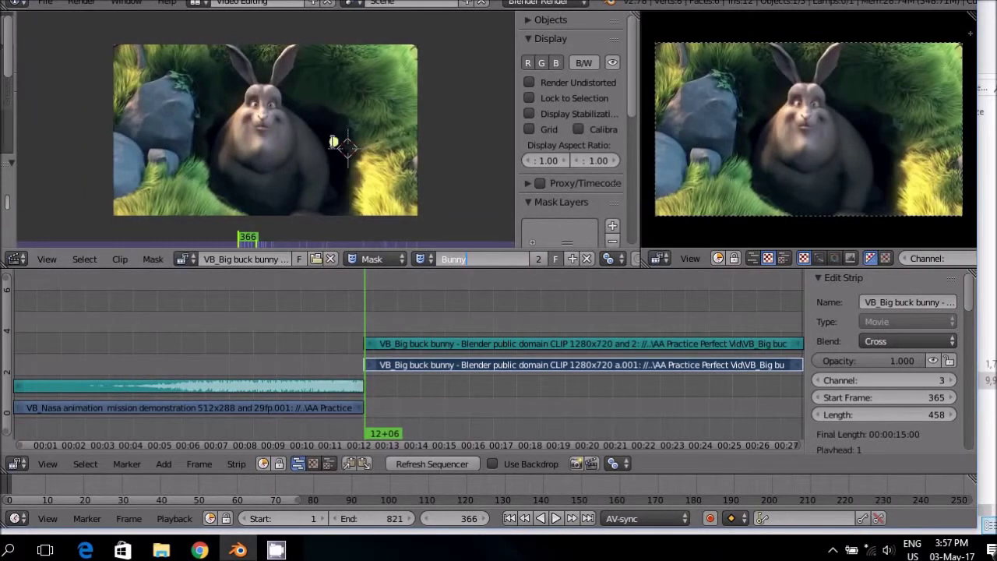
Step: Add a square mask spline and move all its points onto the bunny's face
left_click(262, 116)
key("shift+a")
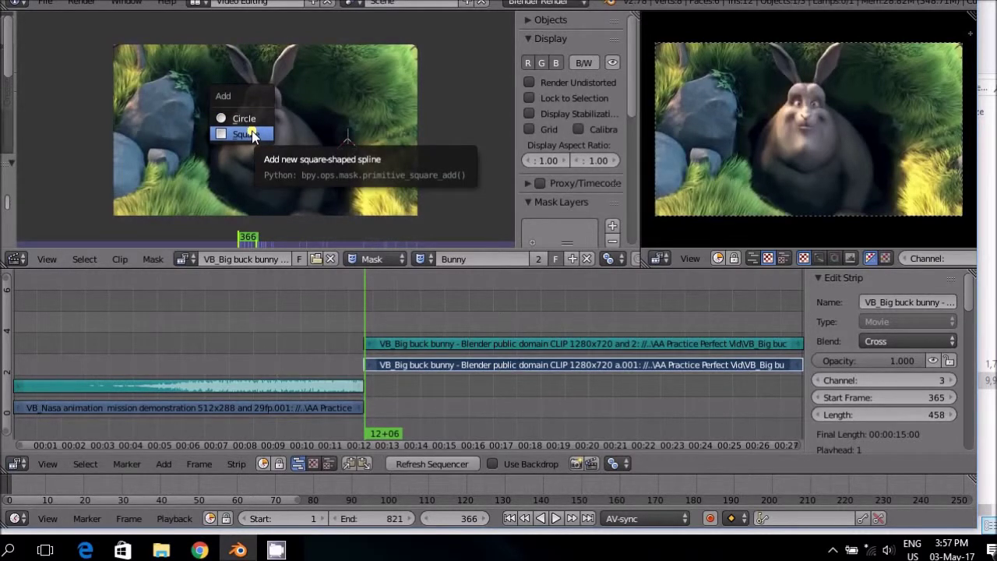
left_click(249, 134)
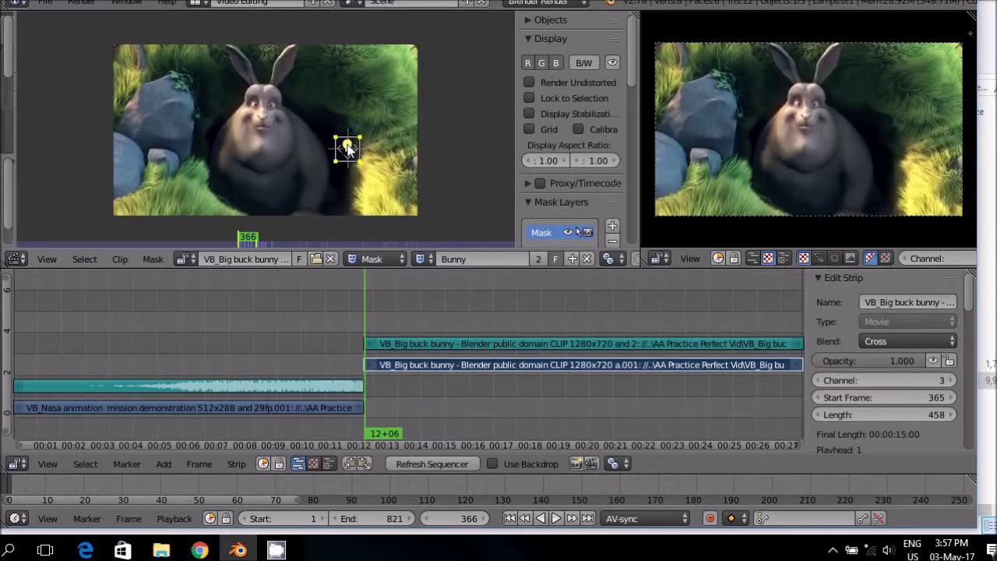
key("a")
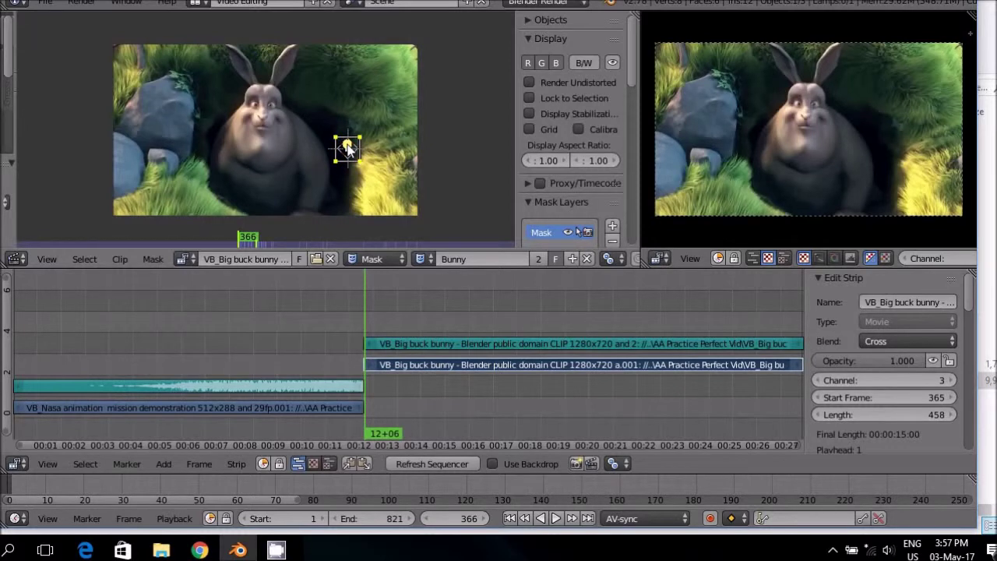
key("g")
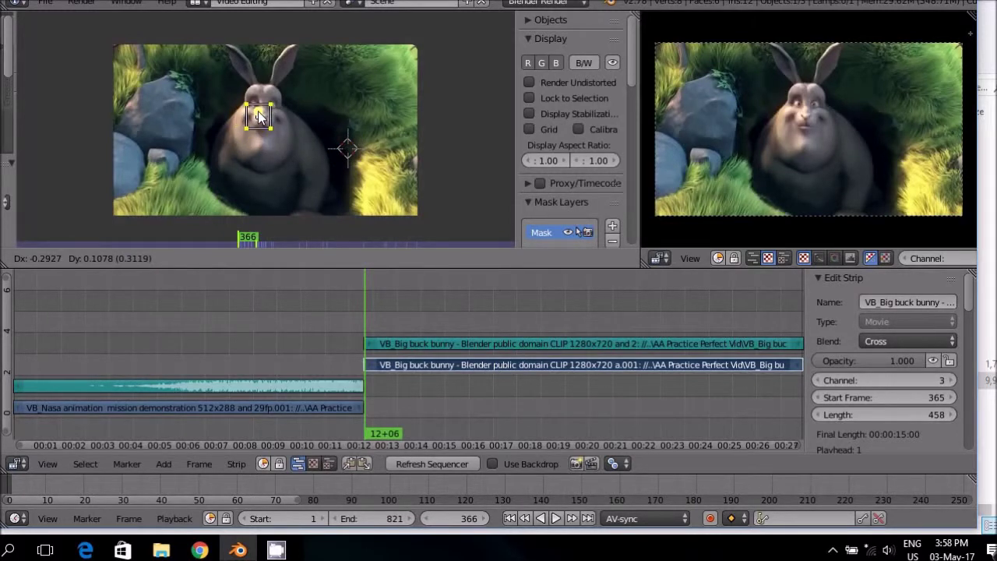
left_click(259, 117)
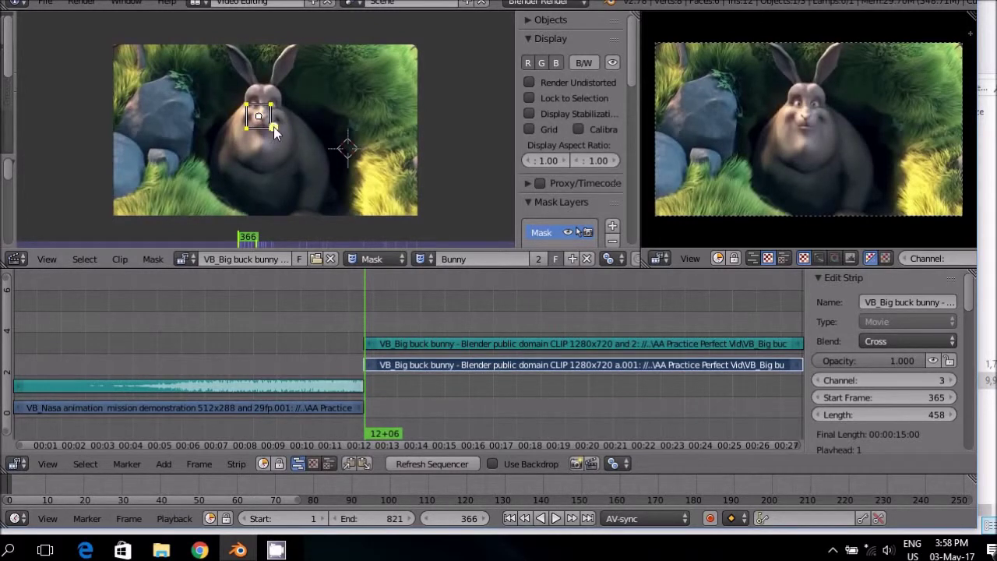
Step: Move the square's two lower control points down and outward to either side of the bunny's chest
left_click(272, 128)
key("g")
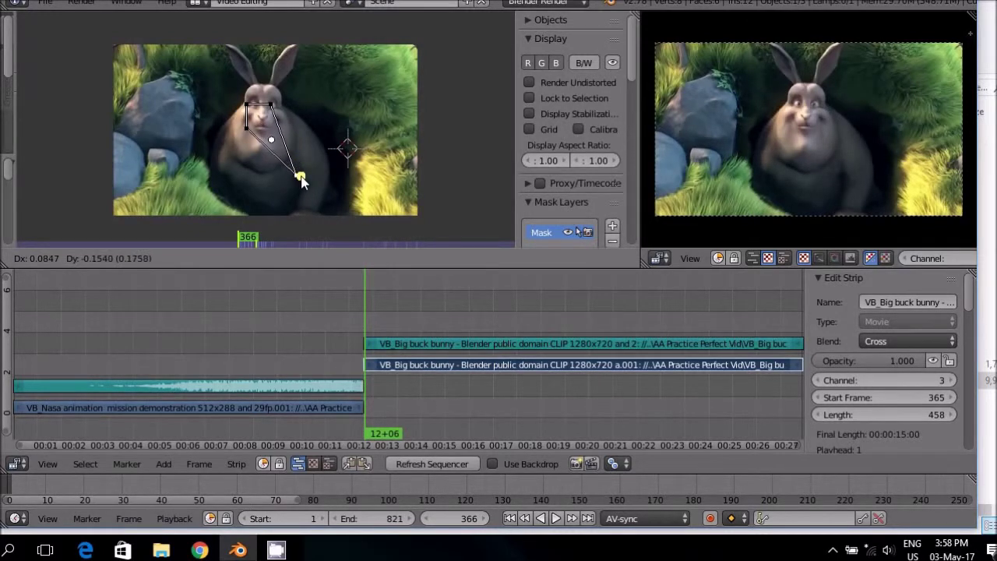
left_click(302, 179)
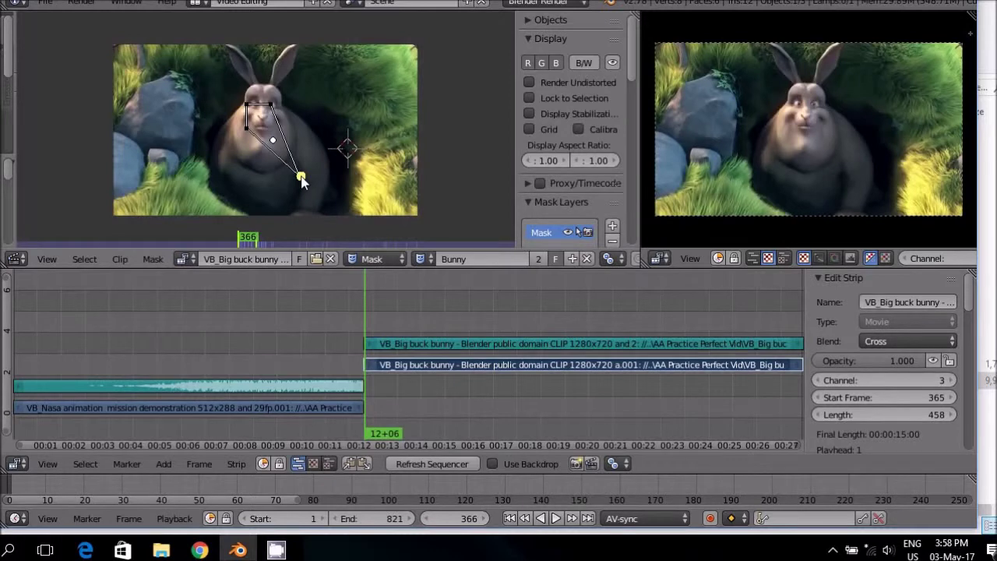
left_click(258, 134, "ctrl")
left_click_drag(248, 129, 247, 133)
key("g")
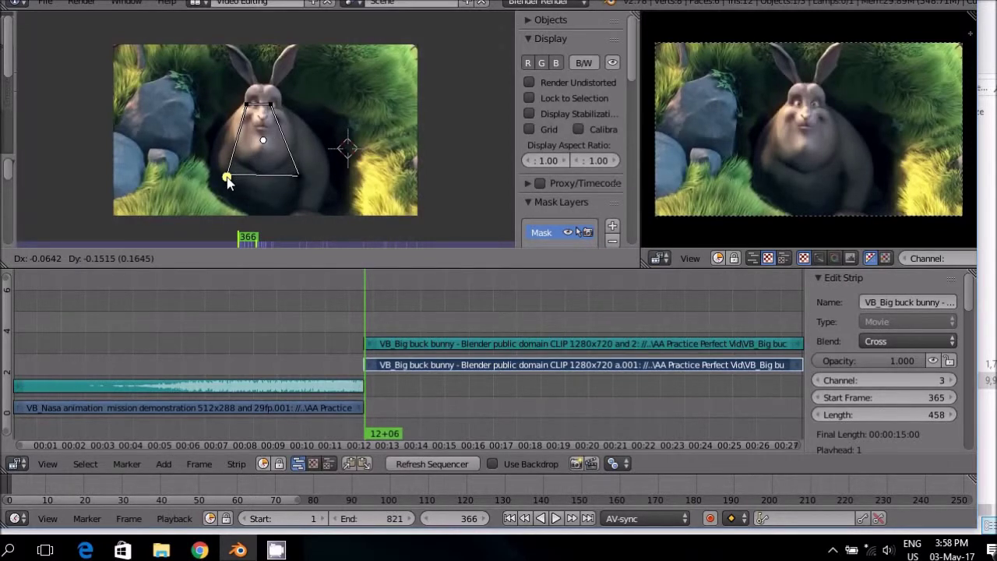
left_click(227, 178)
Step: Move the mask's two upper control points outside the tips of the bunny's ears, and reselect the Bunny mask
right_click(272, 105)
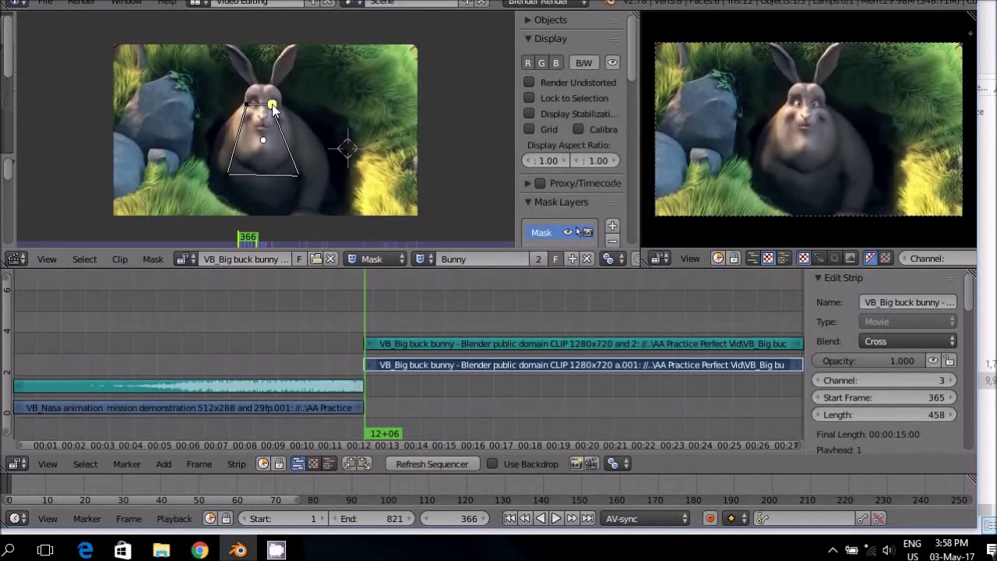
key("g")
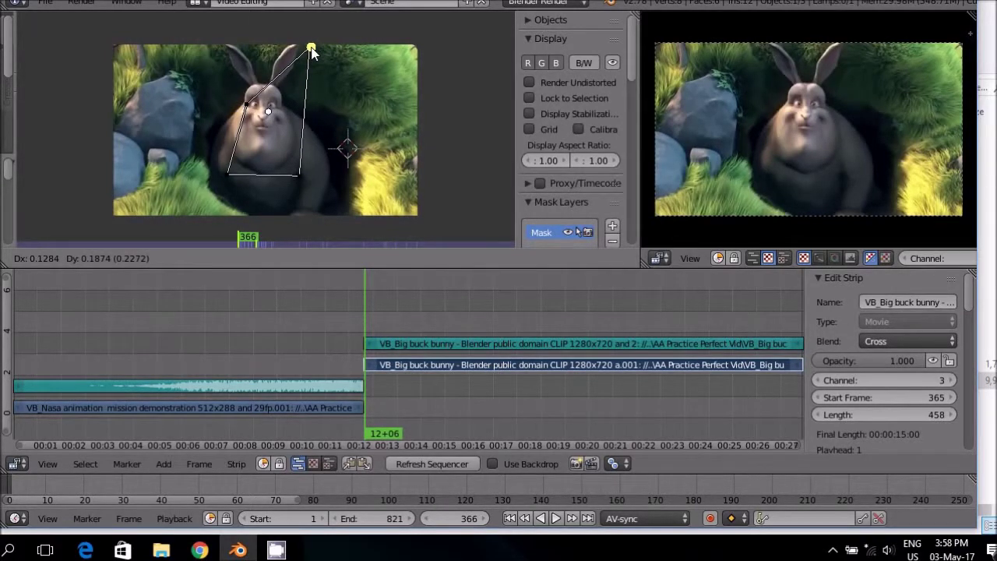
left_click(311, 53)
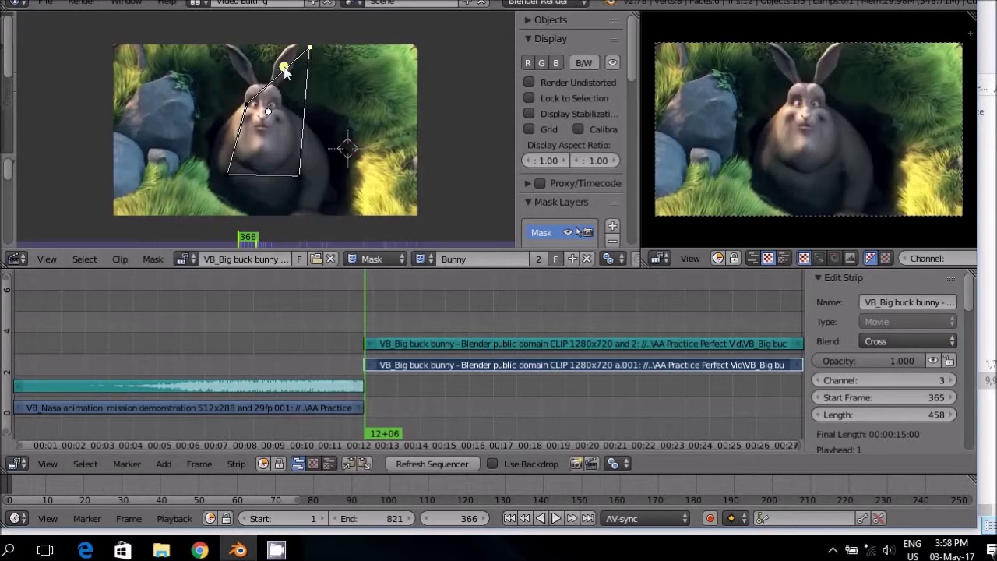
right_click(244, 104)
key("g")
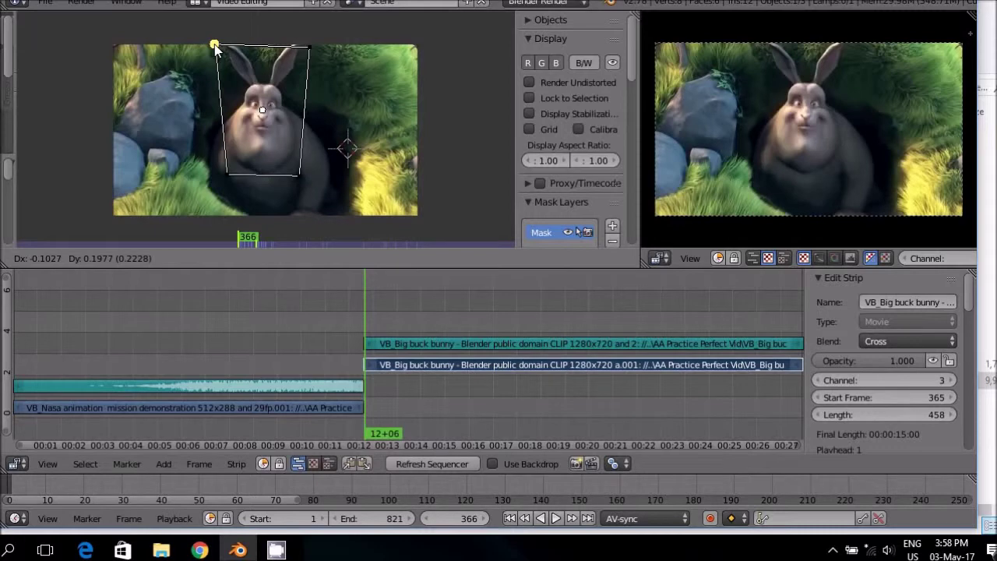
left_click(215, 48)
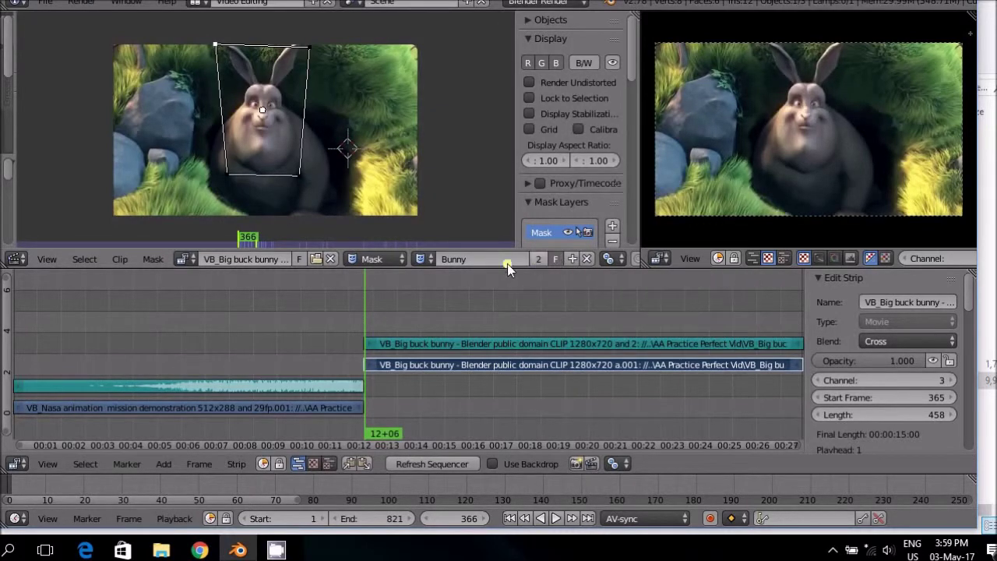
left_click(429, 259)
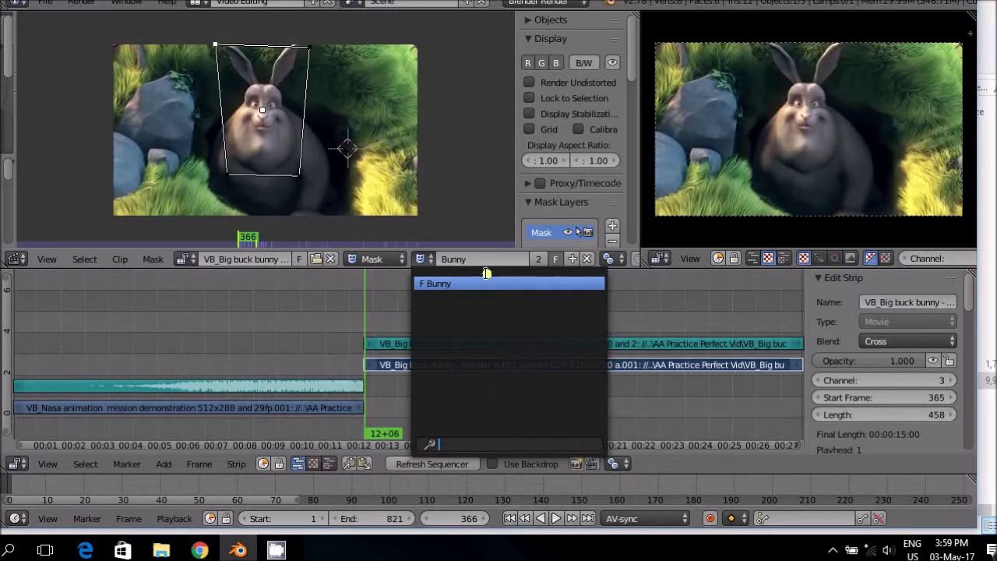
left_click(417, 285)
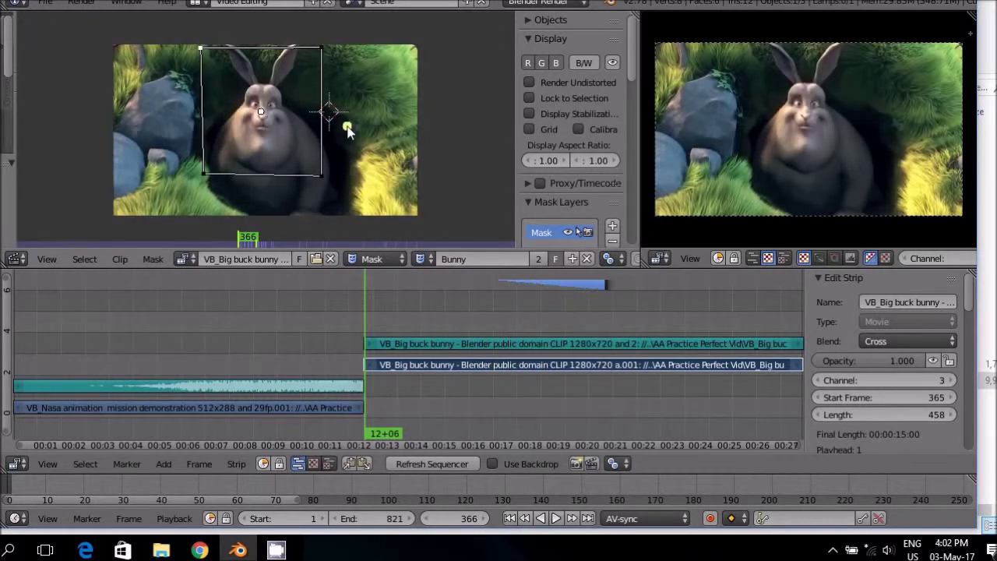
Step: Move the extra control point on the mask's right edge outward and delete the extra point on its left edge
left_click_drag(203, 123, 207, 141)
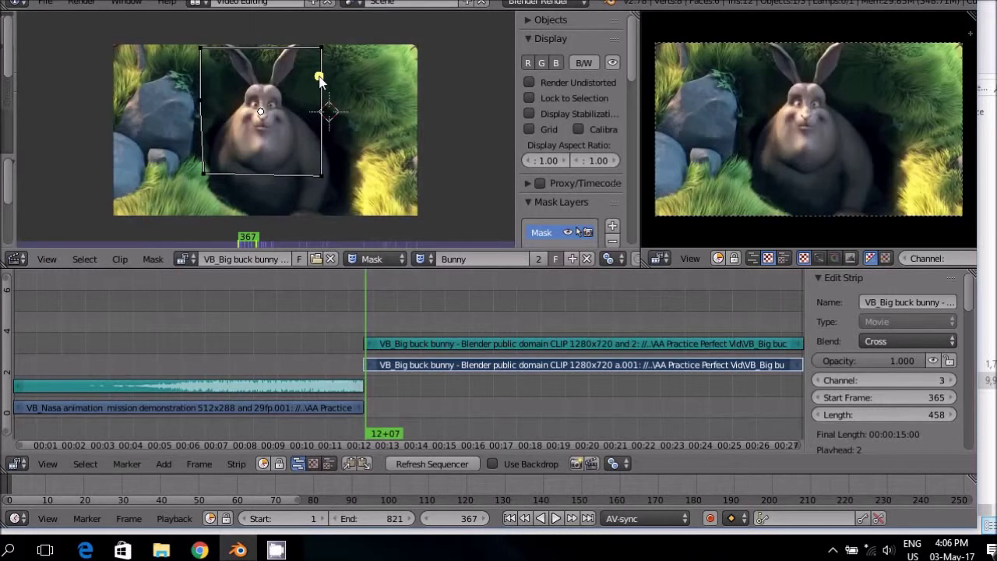
key("g")
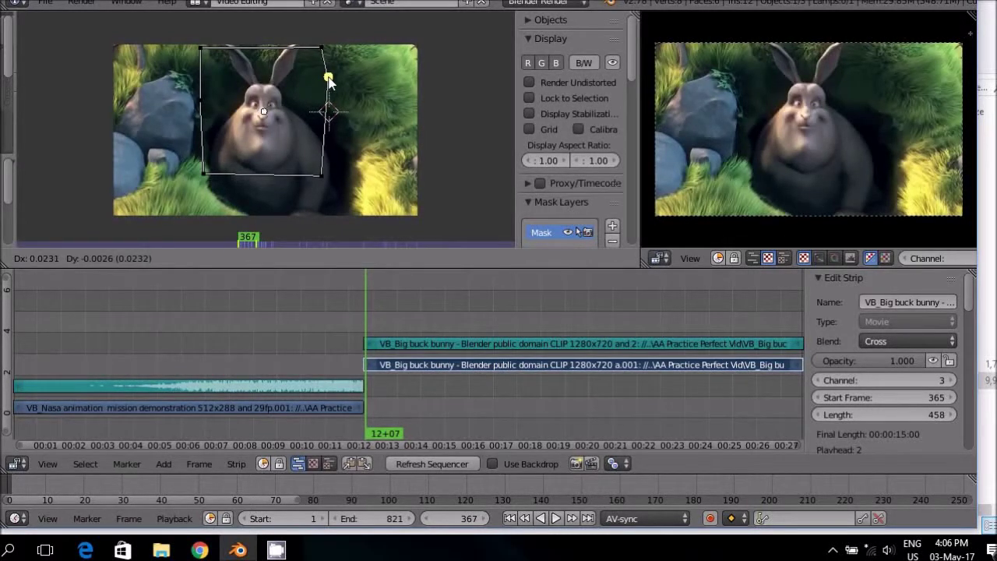
left_click(334, 81)
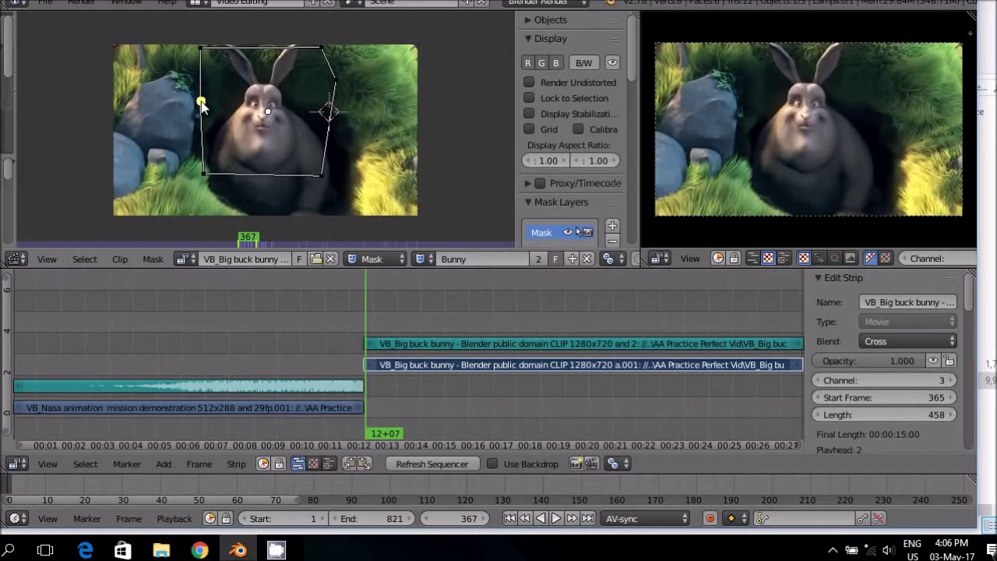
key("x")
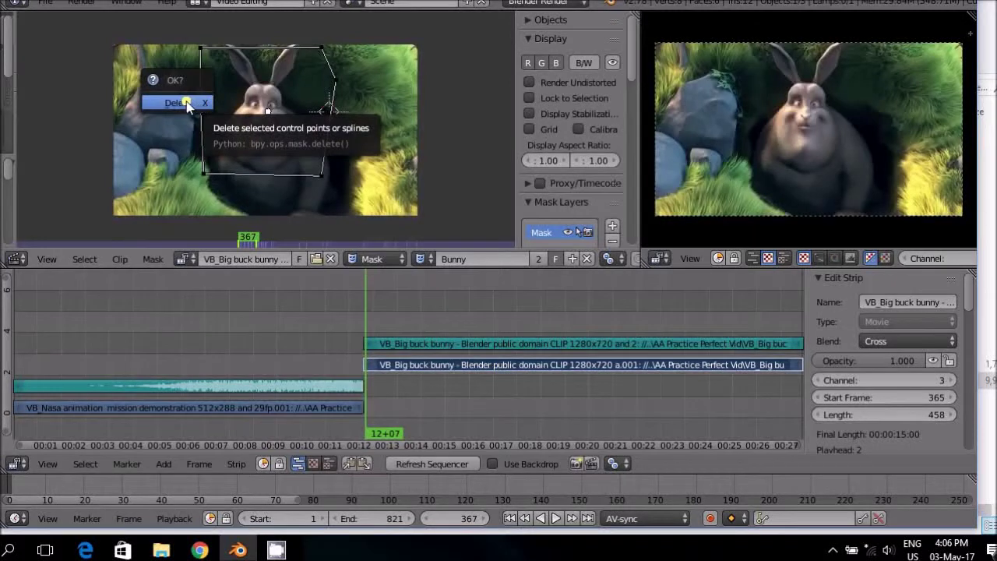
left_click(186, 103)
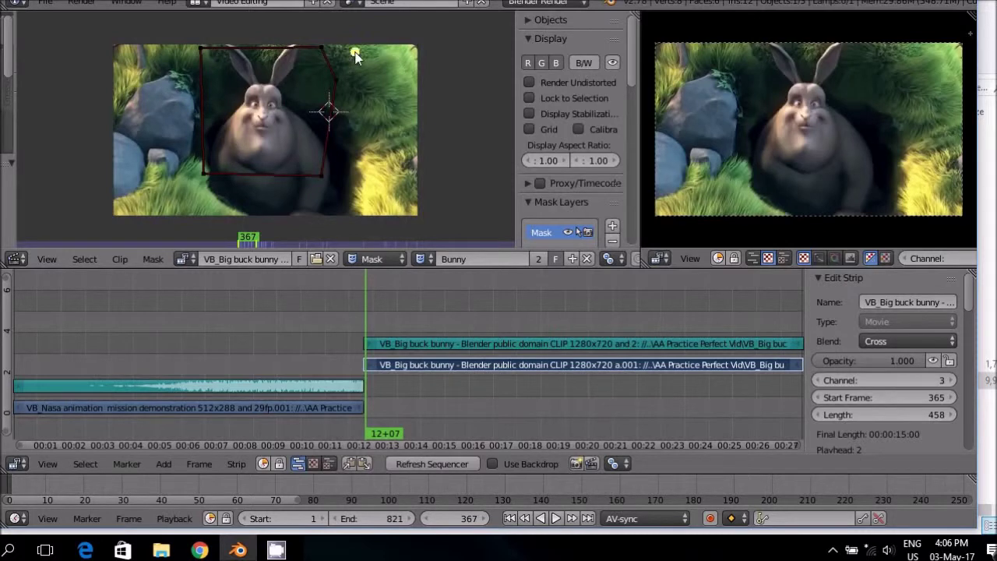
Step: Move all the mask's points together down and to the left by about 0.08 in X and 0.07 in Y, and deselect them
key("a")
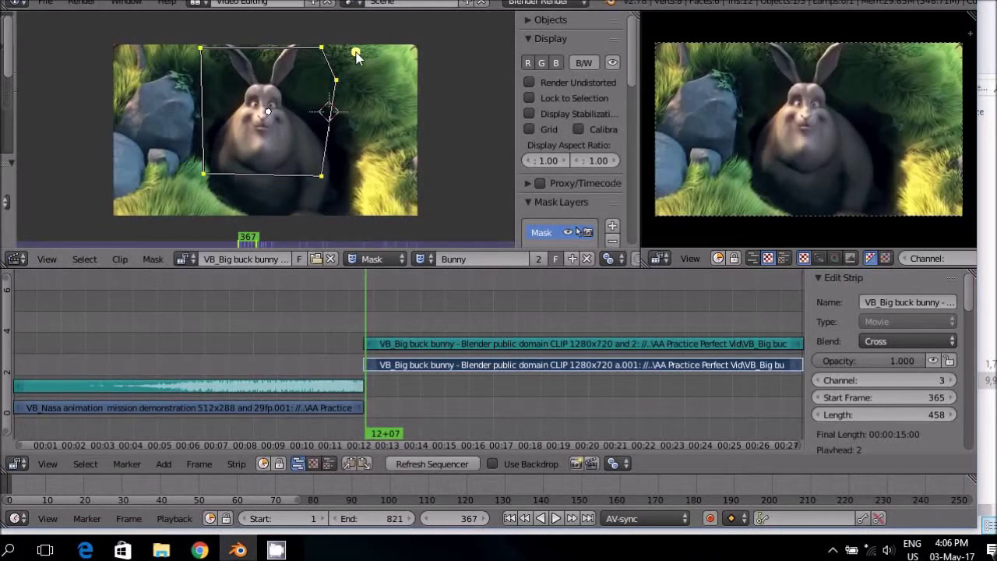
key("a")
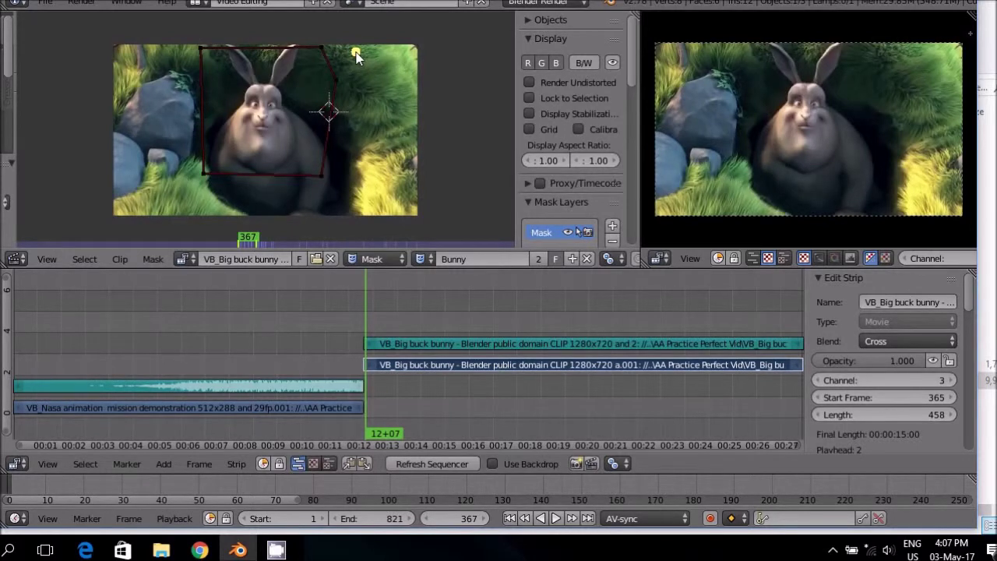
key("a")
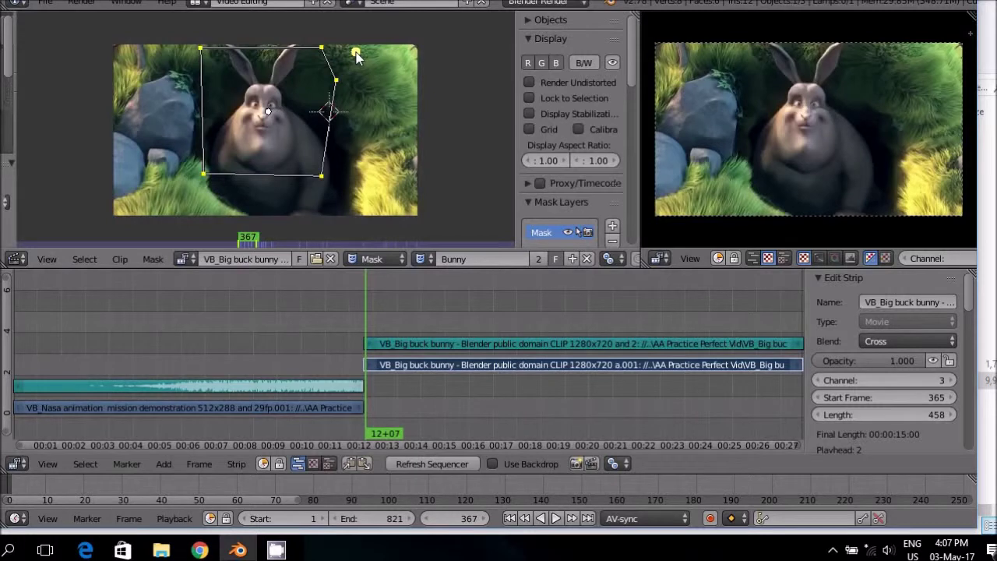
key("g")
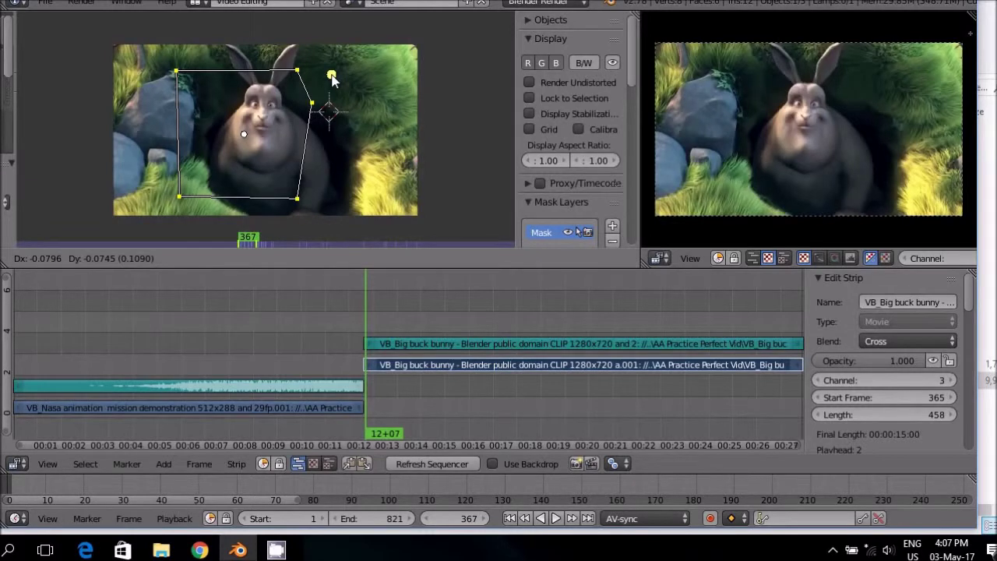
left_click(331, 78)
left_click(184, 134)
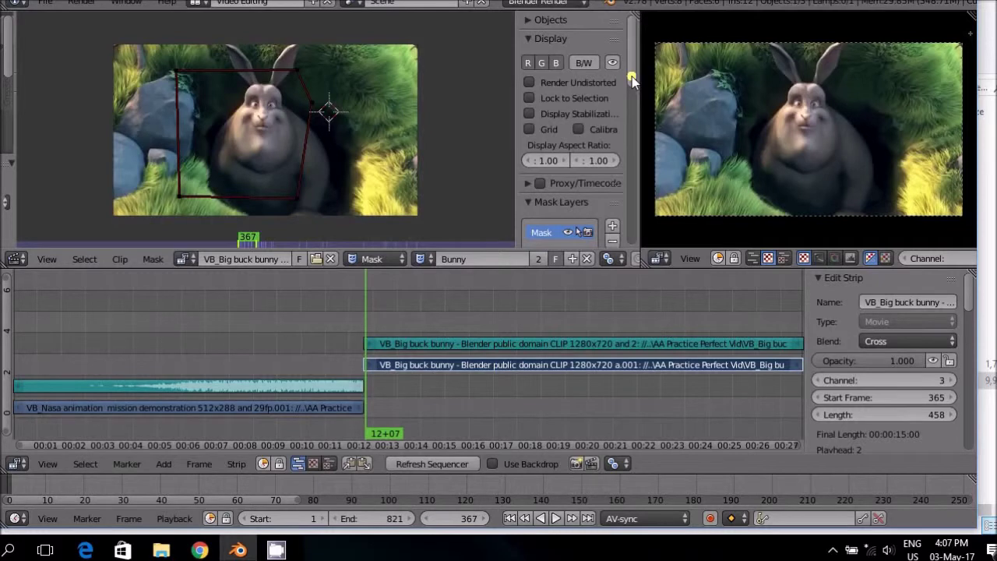
Step: Enable the self-intersection check for the active mask spline
left_click_drag(632, 76, 658, 195)
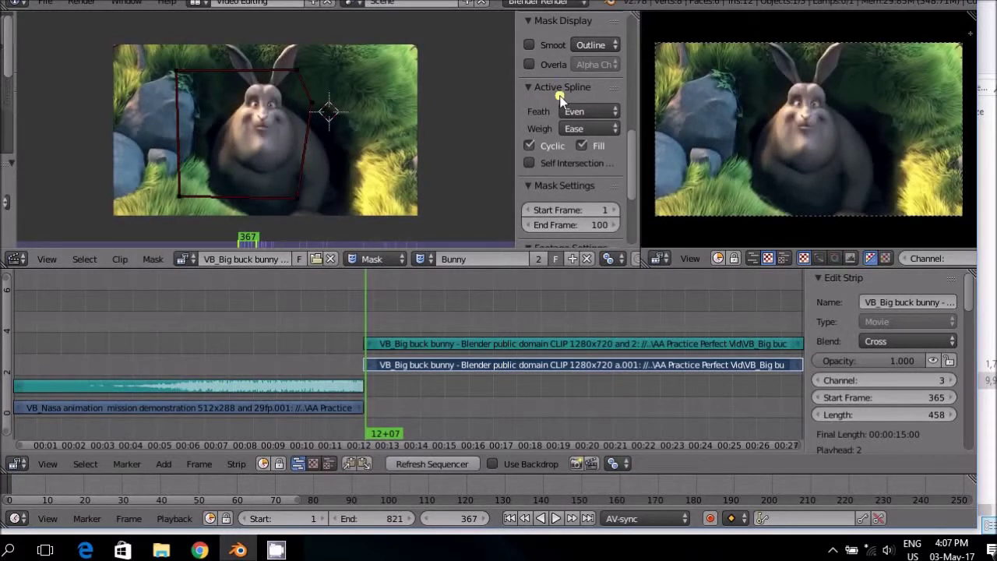
left_click(530, 163)
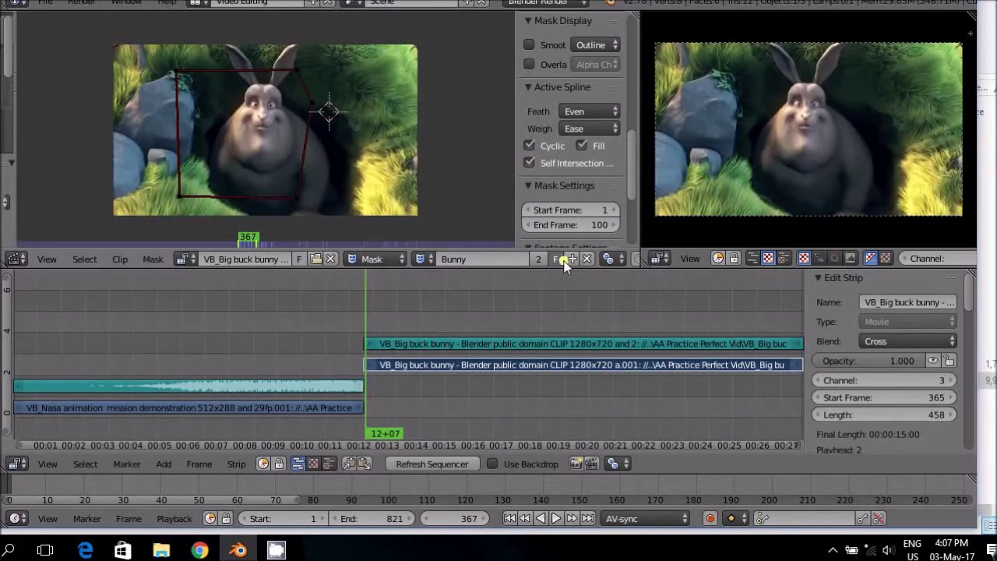